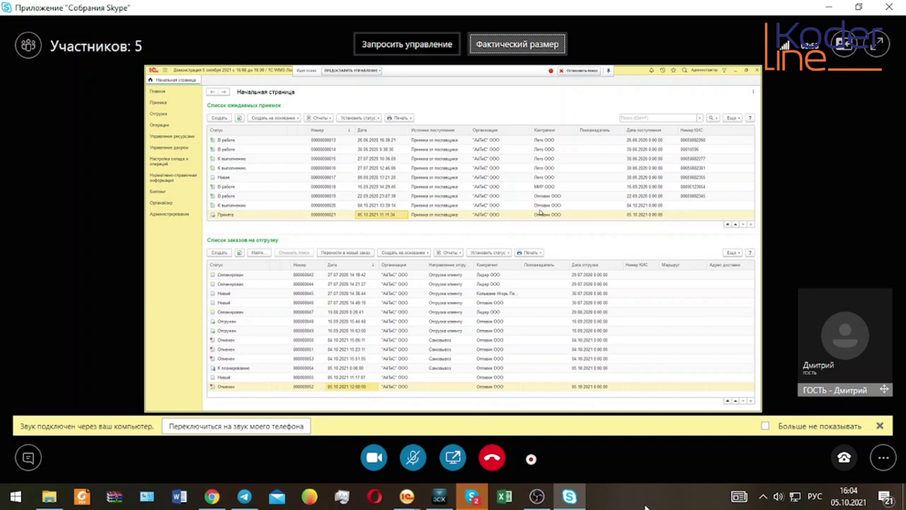
left_click(537, 497)
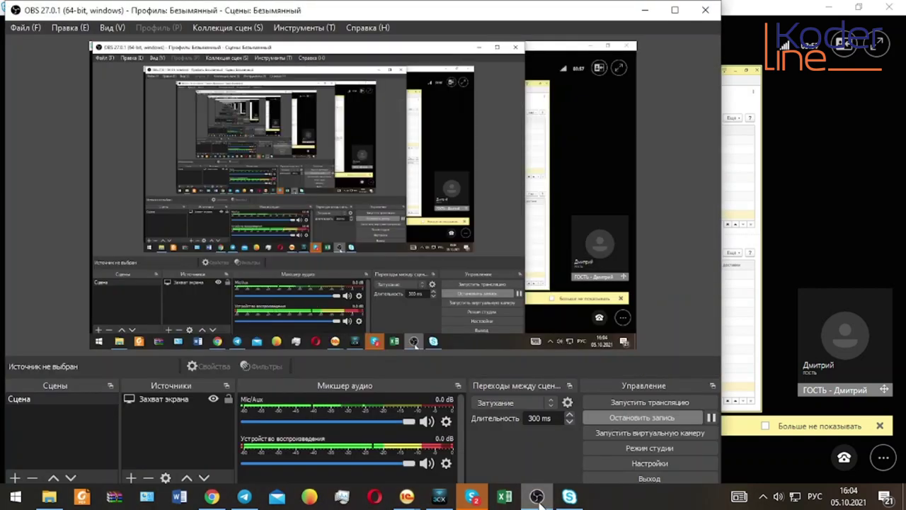
left_click(645, 10)
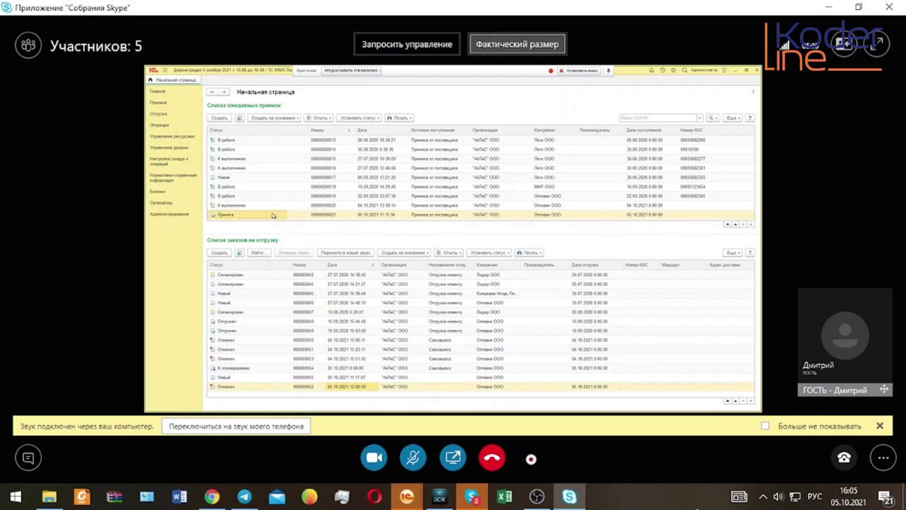
Open the expected receipt dated 04.10.2021 13:30:14 and view the settings of its receipt source "Приемка от поставщика"
left_click(250, 205)
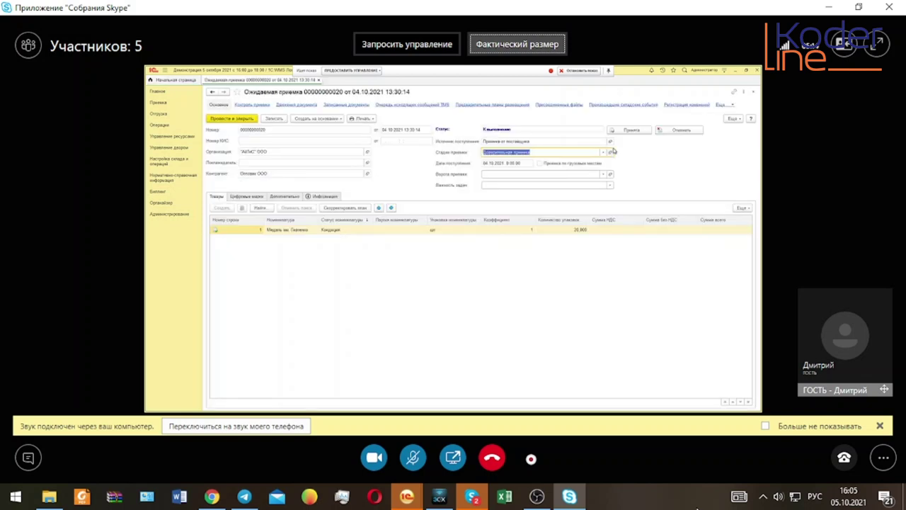
left_click(610, 141)
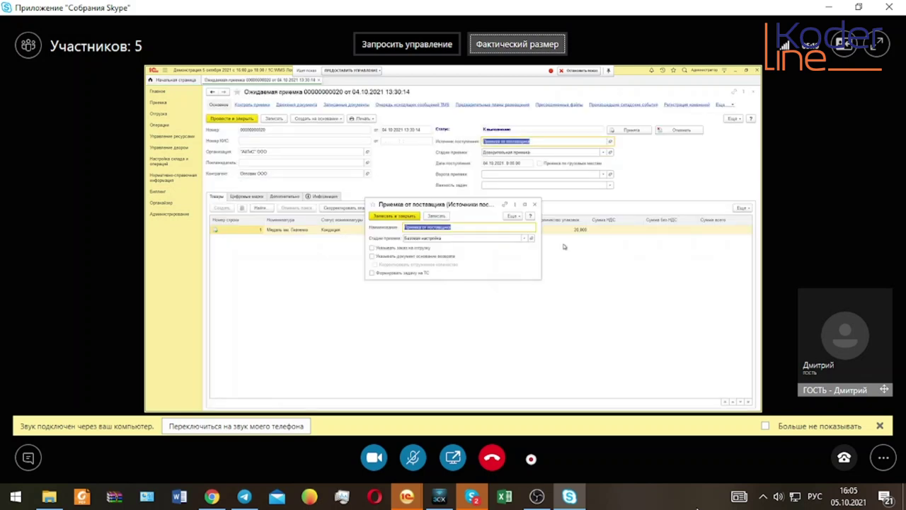
key("Escape")
Review the preliminary acceptance, acceptance, control and marking settings of the receipt's "Доверительная приемка" stage, and close the receipt
left_click(610, 152)
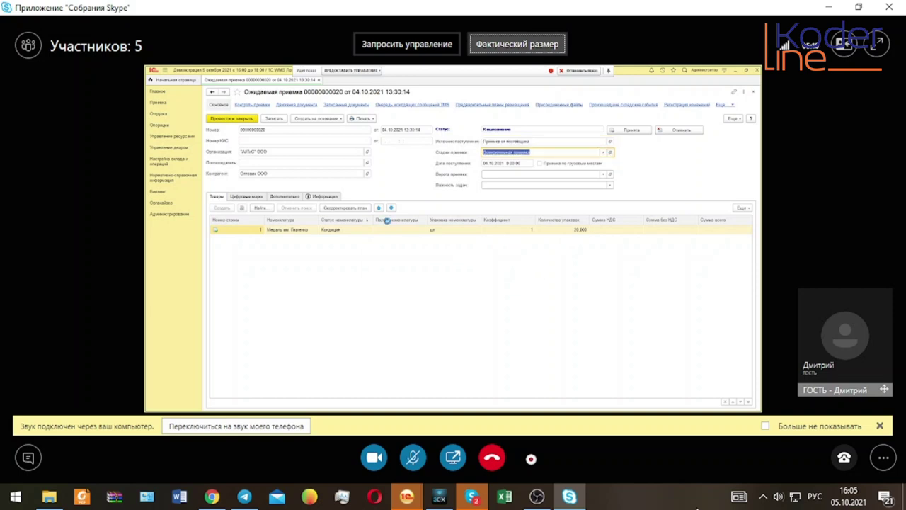
left_click(364, 153)
left_click(389, 154)
left_click(416, 153)
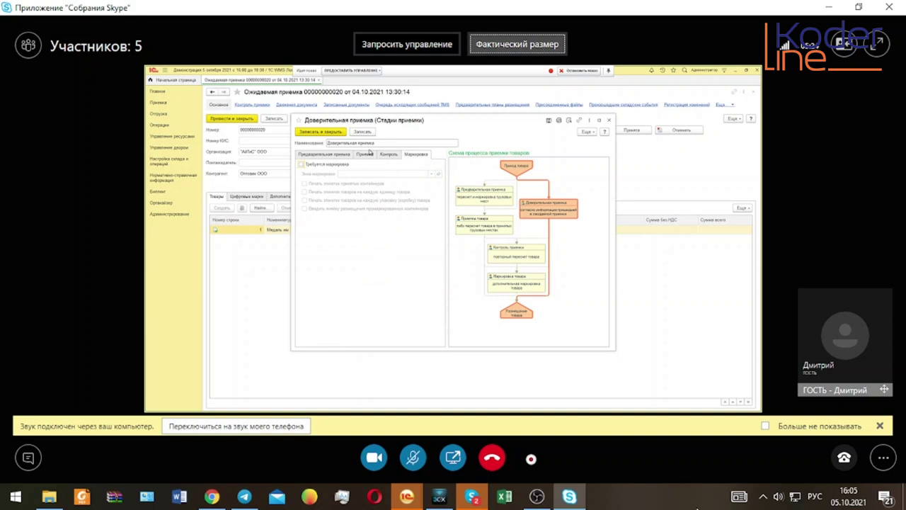
left_click(389, 154)
left_click(323, 153)
key("Escape")
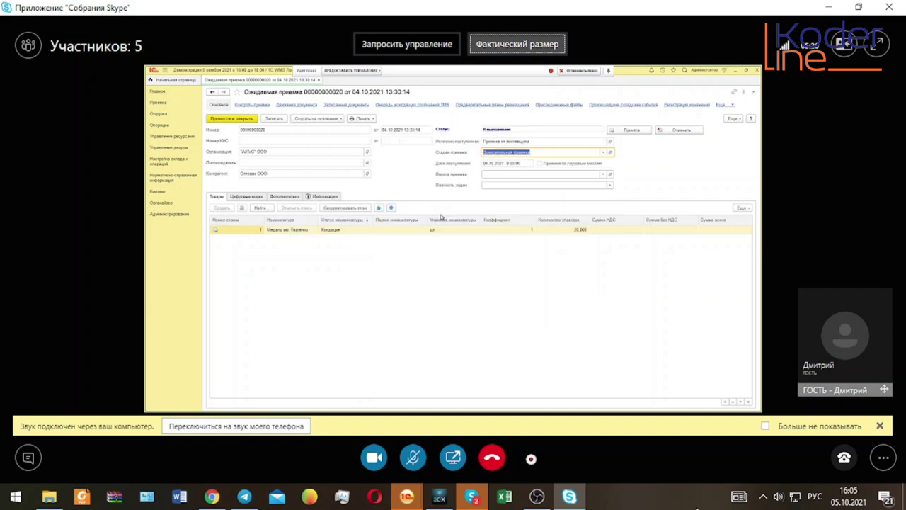
key("Escape")
Open the shipment order dated 05.10.2021 11:17:07, review its shipping stage "Базовая настройка", and close the order
double_click(236, 377)
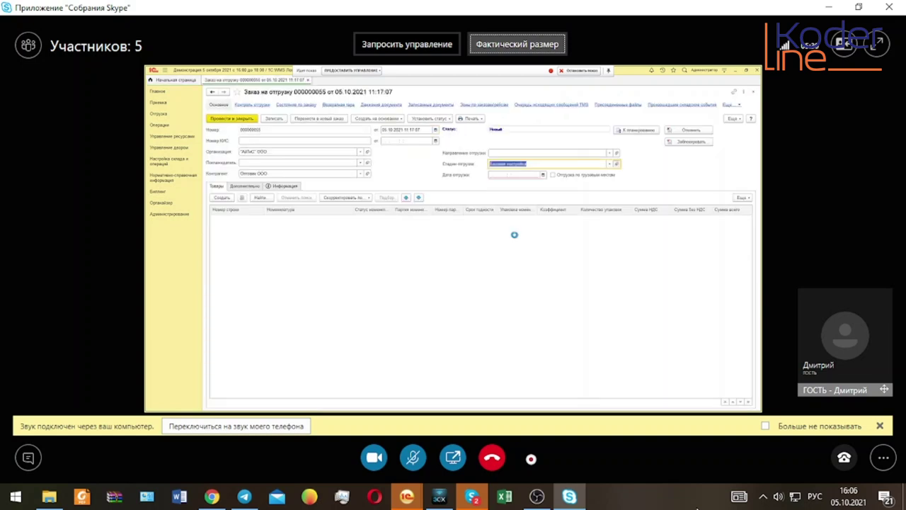
left_click(312, 225)
left_click(356, 225)
key("Escape")
key("Escape")
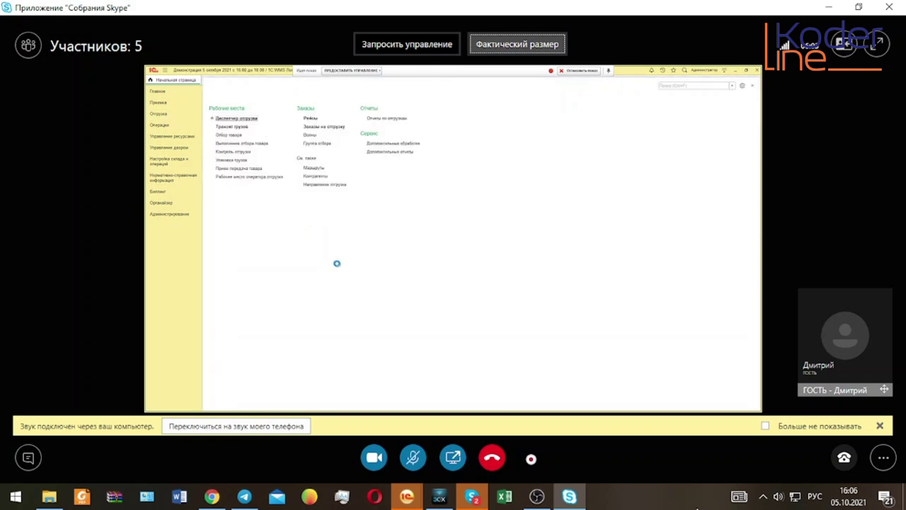
Set the headset speaker volume to 92
left_click(778, 499)
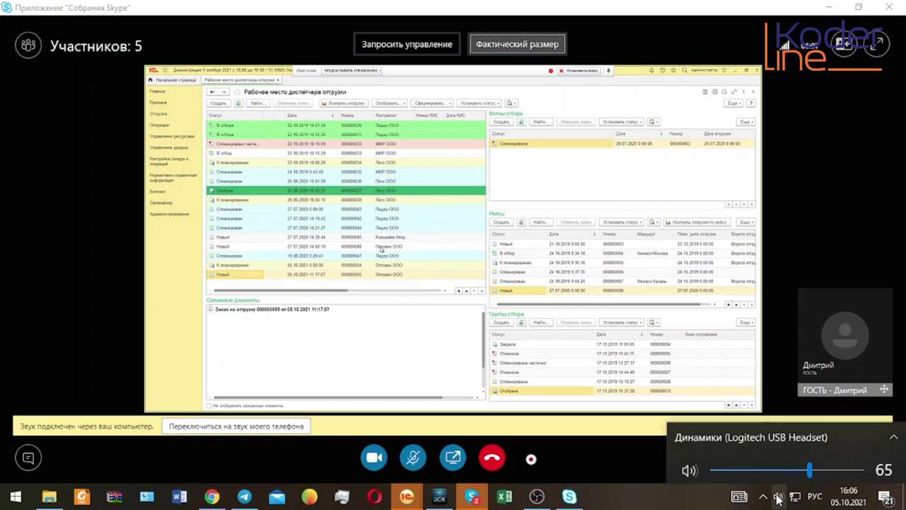
left_click(850, 466)
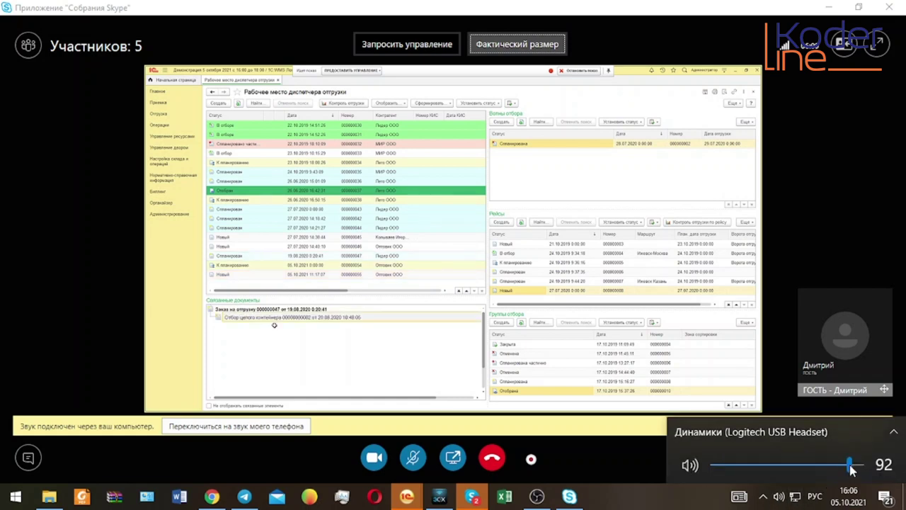
left_click(652, 506)
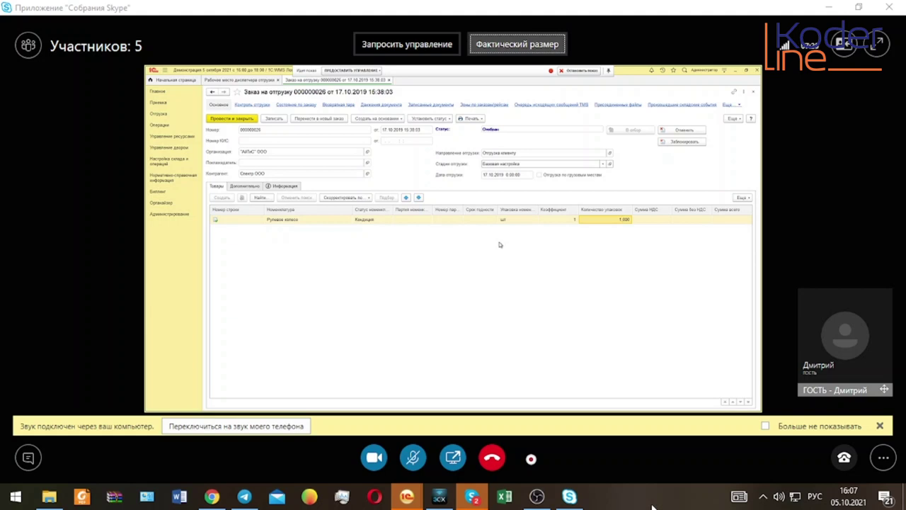
View the available print forms of the shipment order dated 17.10.2019 15:38:03 and close the order
left_click(480, 119)
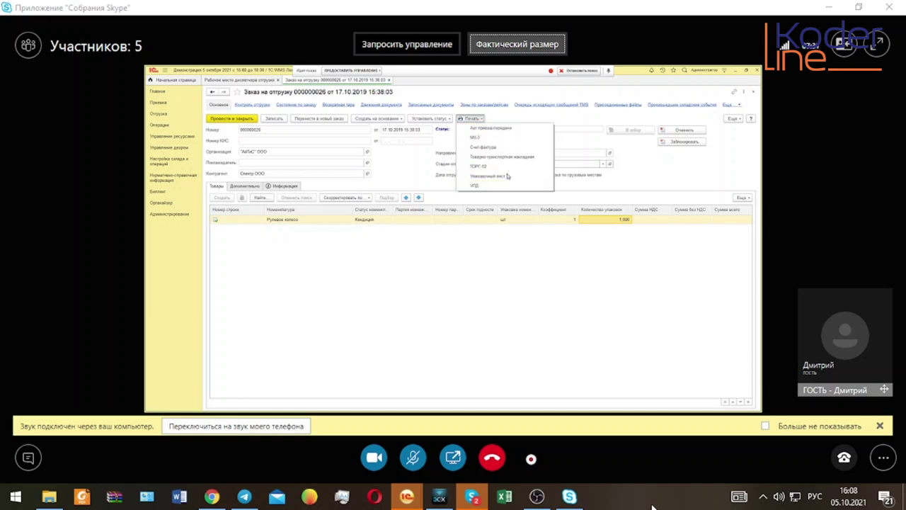
left_click(535, 225)
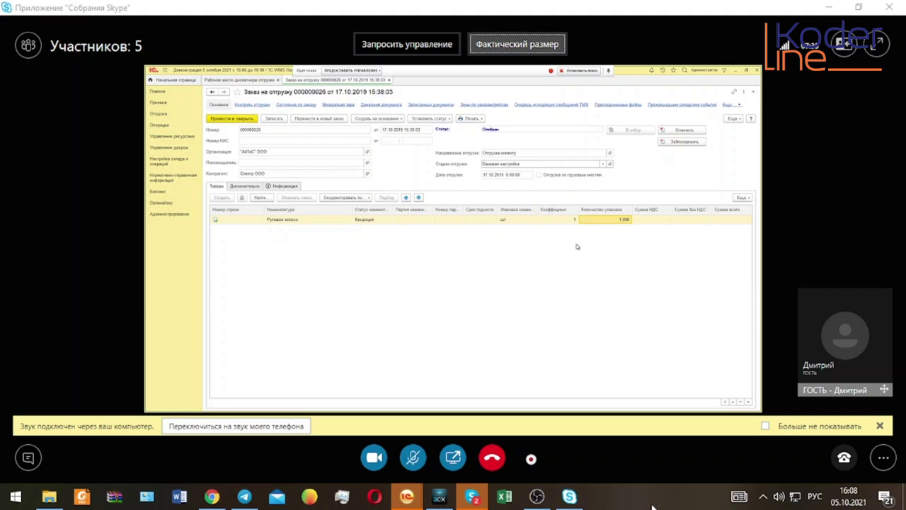
key("Escape")
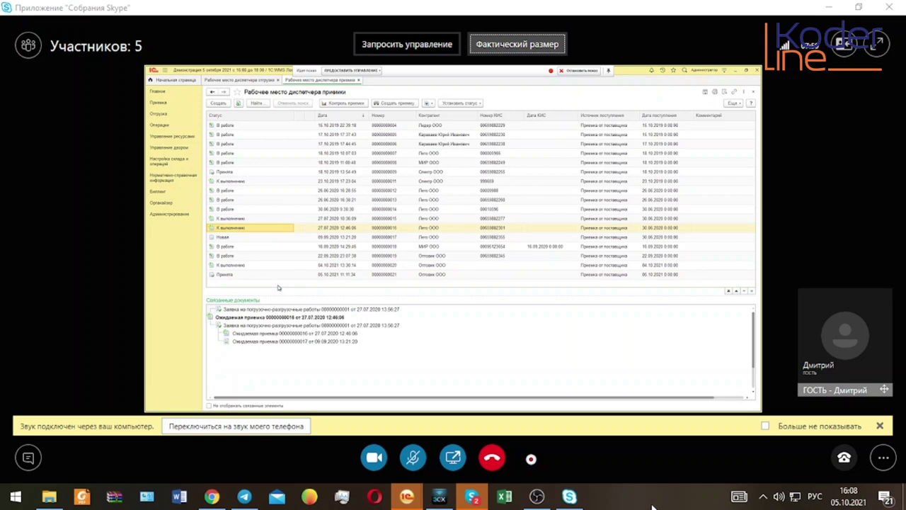
Unmute the meeting microphone to speak and mute it again
left_click(409, 461)
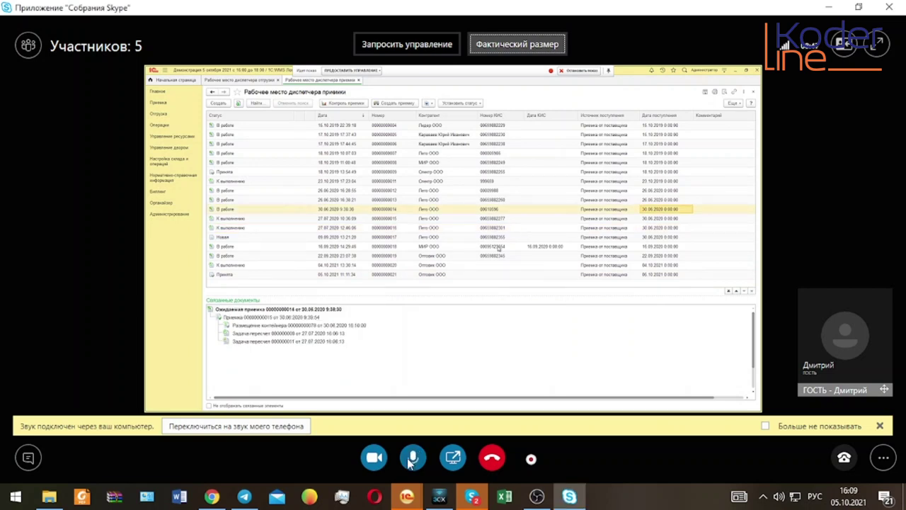
left_click(409, 461)
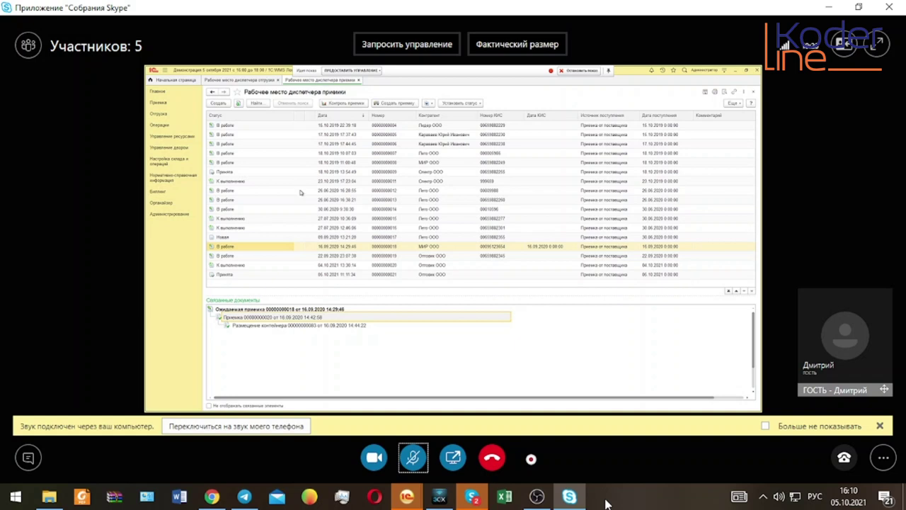
Open the warehouse event types and examine the settings of the "Создание задач на сортировку" event
left_click(179, 217)
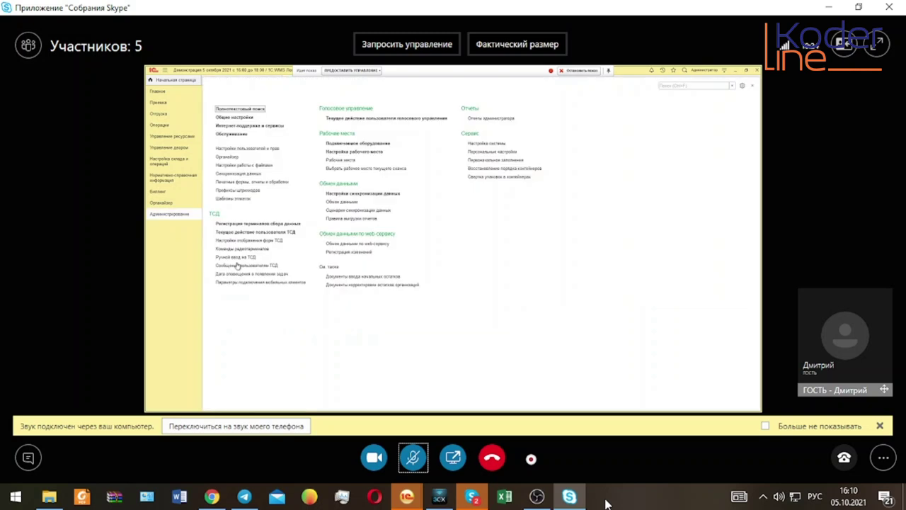
left_click(170, 161)
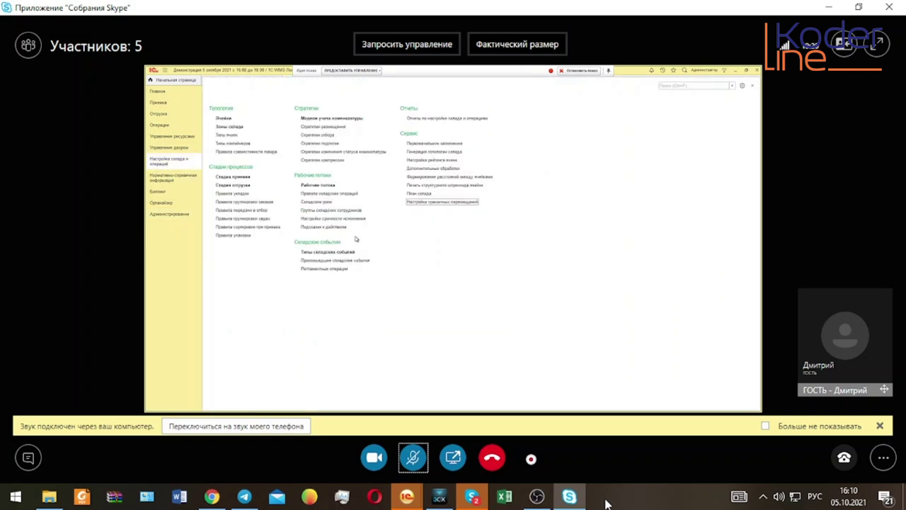
left_click(328, 252)
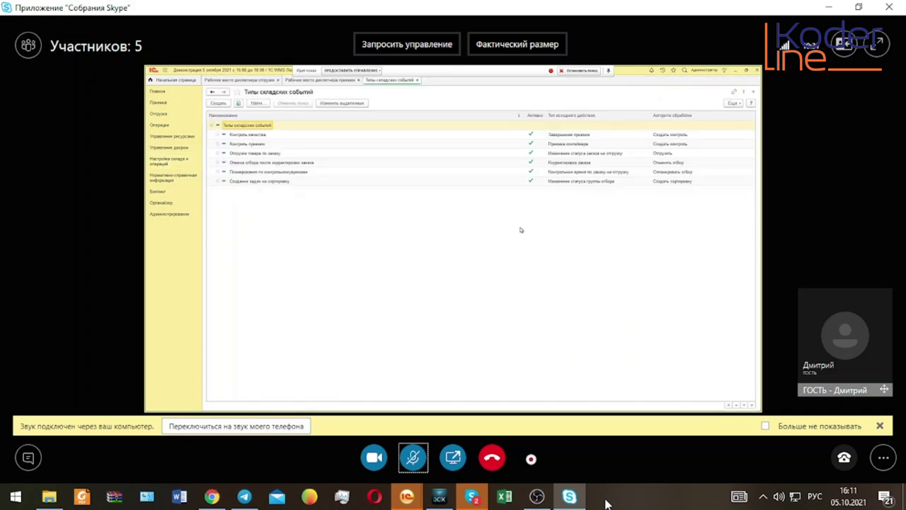
left_click(291, 181)
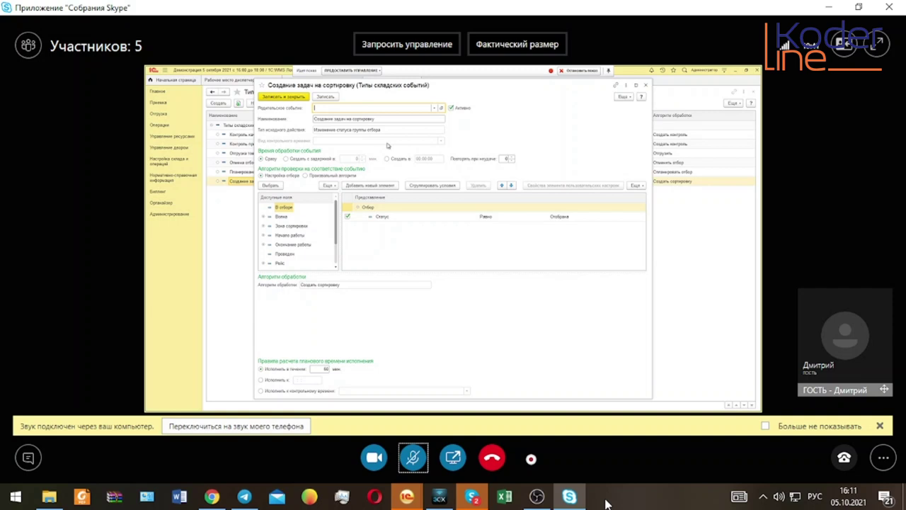
key("Tab")
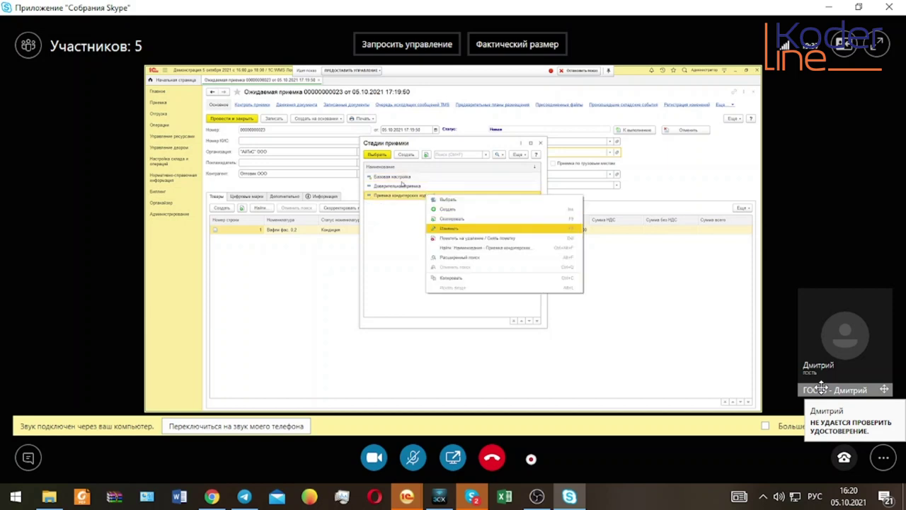
Choose a receipt stage from the stage list for the expected receipt dated 05.10.2021 17:19:50
left_click(393, 191)
double_click(393, 192)
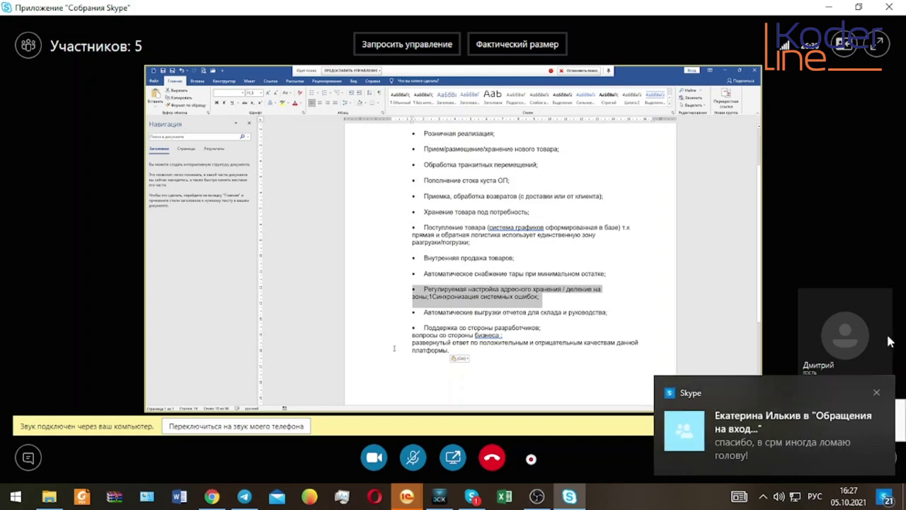
Dismiss the Skype chat notification and switch the meeting window to full screen
left_click(876, 392)
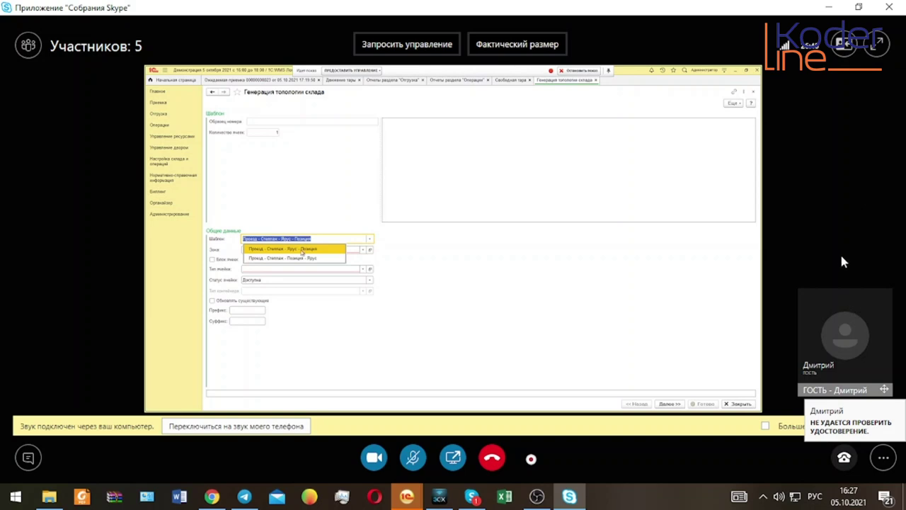
left_click(882, 49)
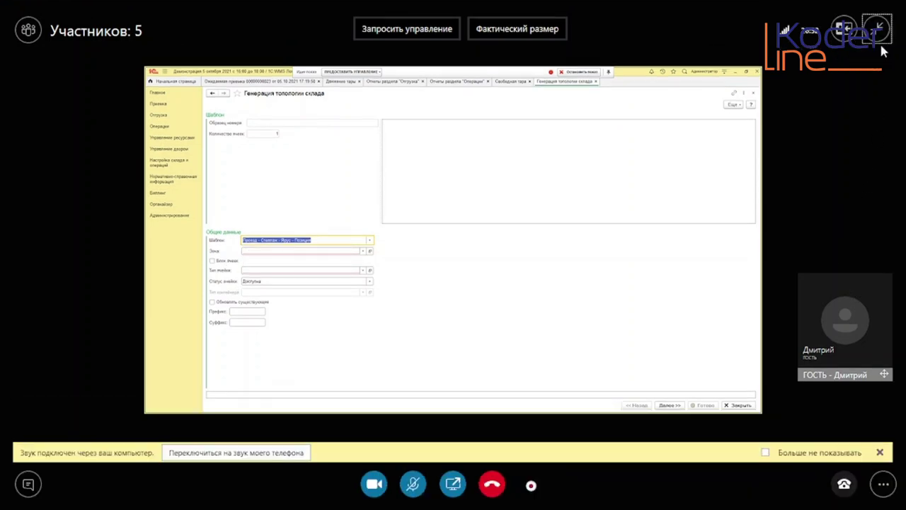